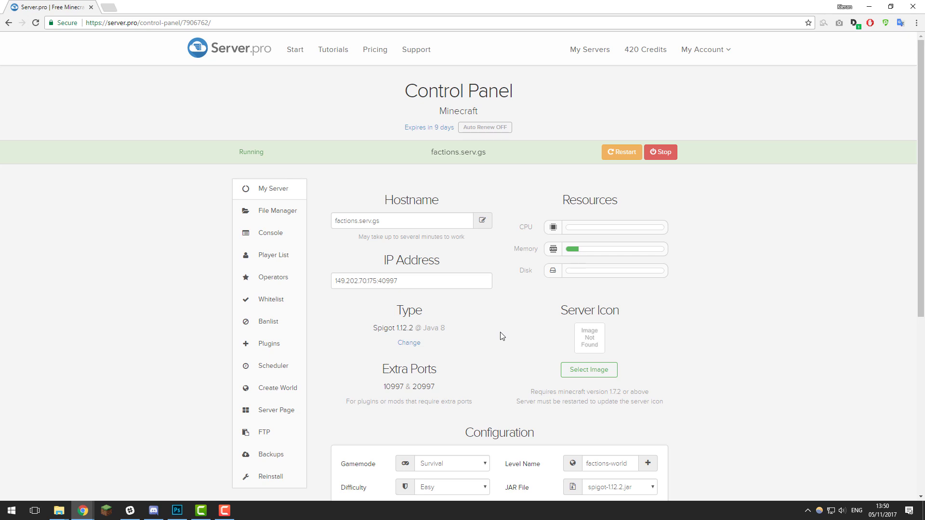
# Step: Open server.properties from the server's File Manager
pyautogui.scroll(-2, 482, 256)
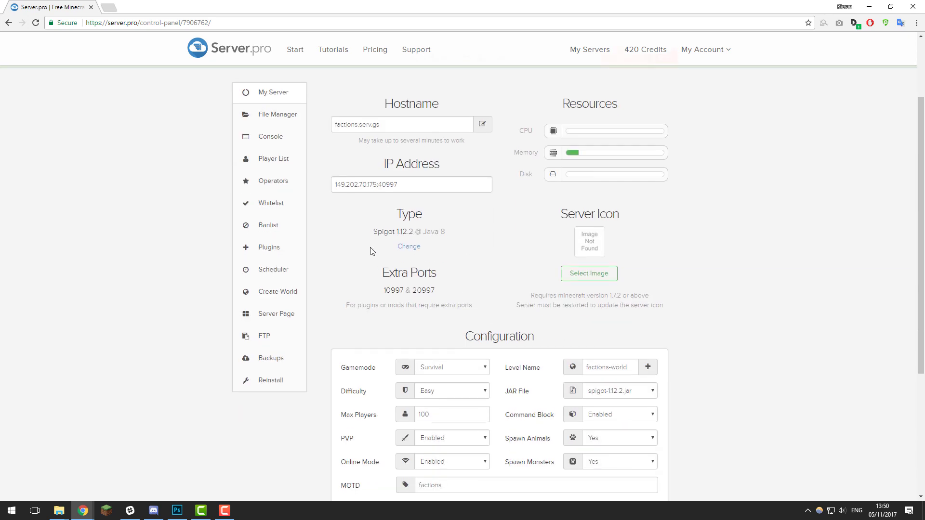
pyautogui.scroll(2, 372, 251)
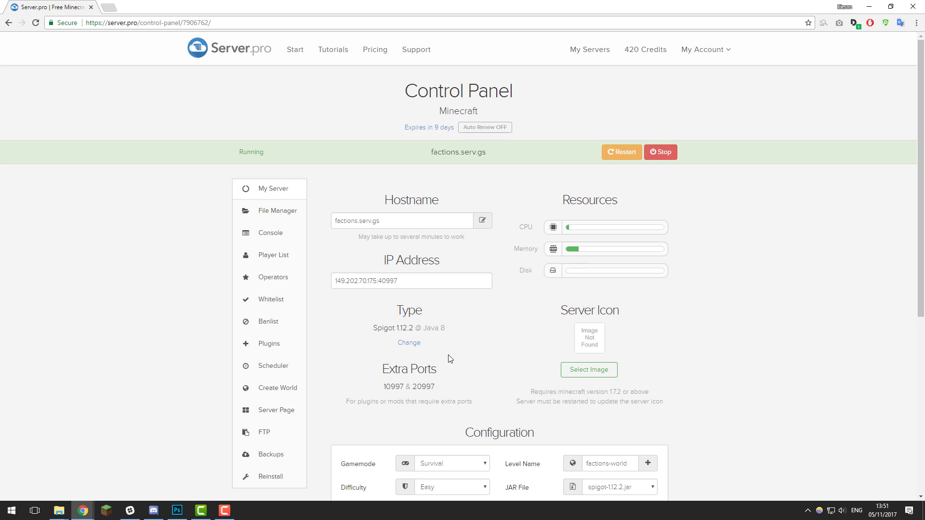
pyautogui.click(283, 210)
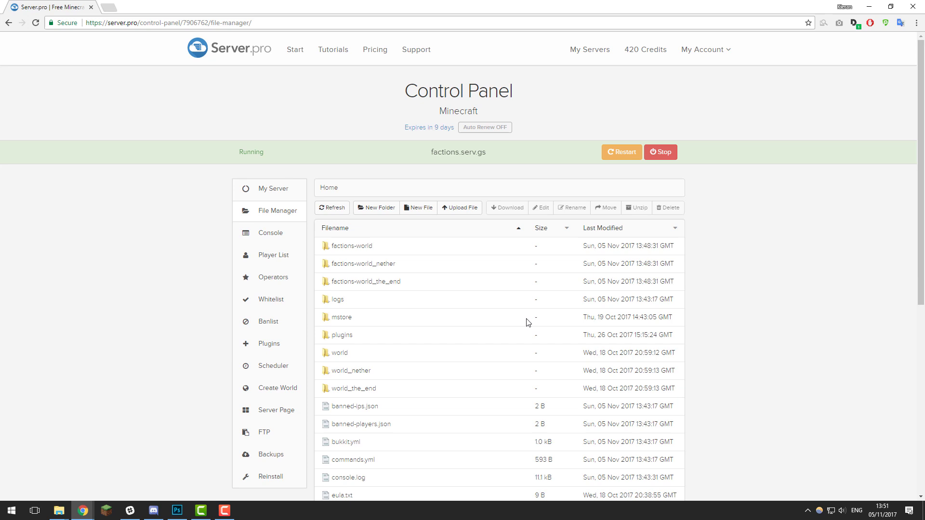
pyautogui.scroll(-6, 515, 328)
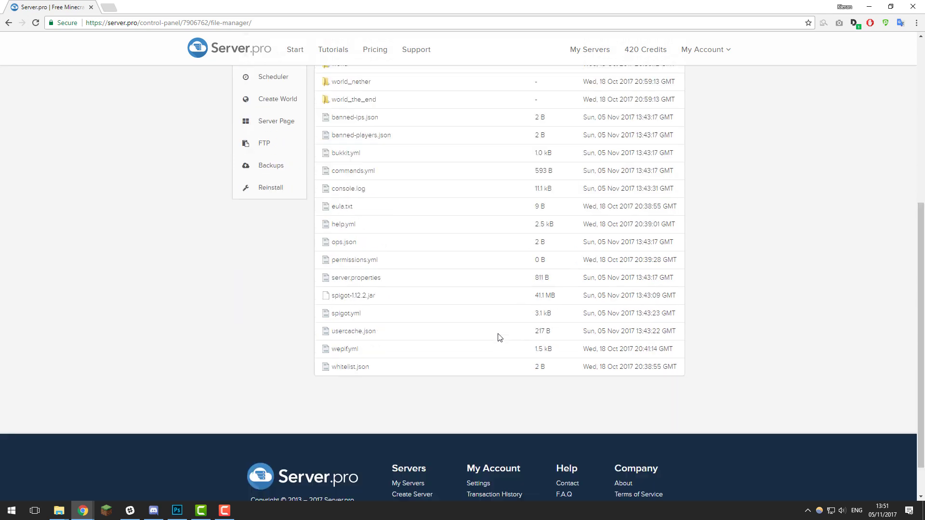
pyautogui.click(366, 279)
# Step: Change view-distance from 10 to 5
pyautogui.scroll(4, 378, 338)
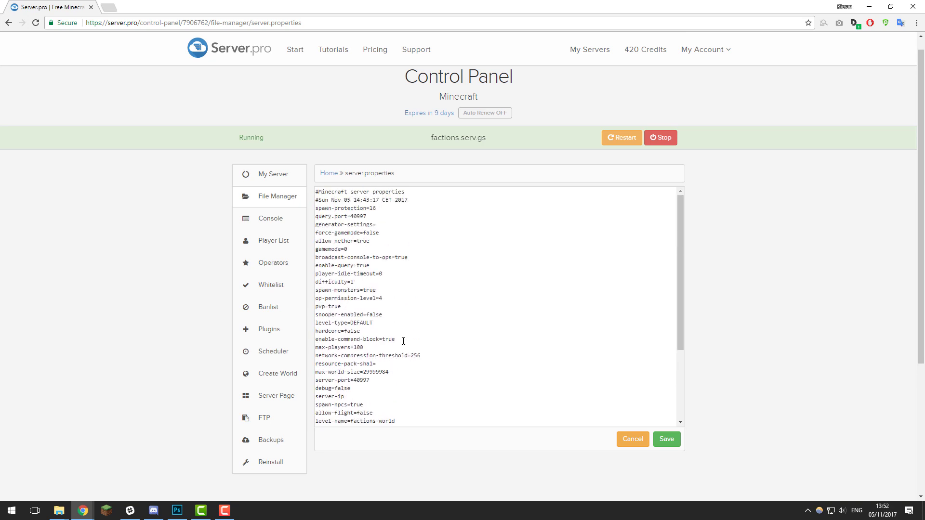
pyautogui.scroll(-2, 404, 341)
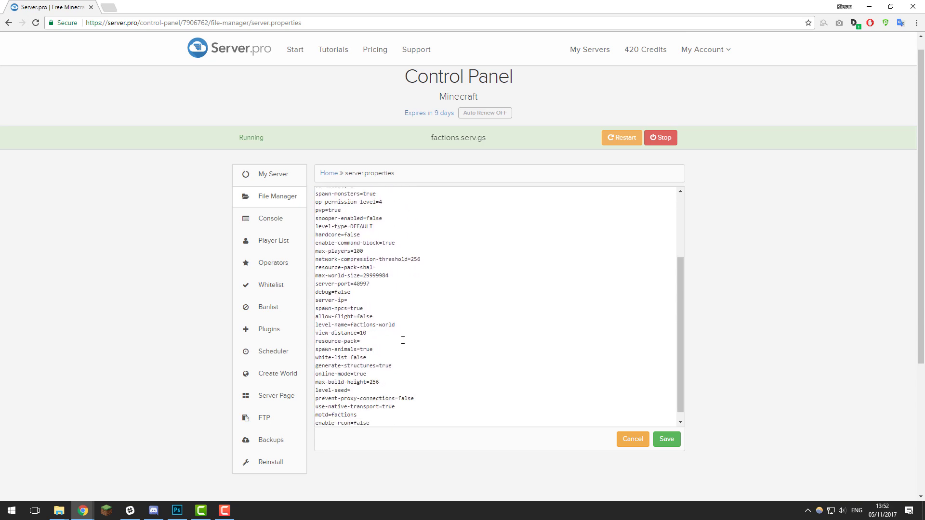
pyautogui.moveTo(374, 334); pyautogui.dragTo(314, 334)
pyautogui.click(374, 334)
pyautogui.press('BackSpace')
pyautogui.press('BackSpace')
pyautogui.write('5')
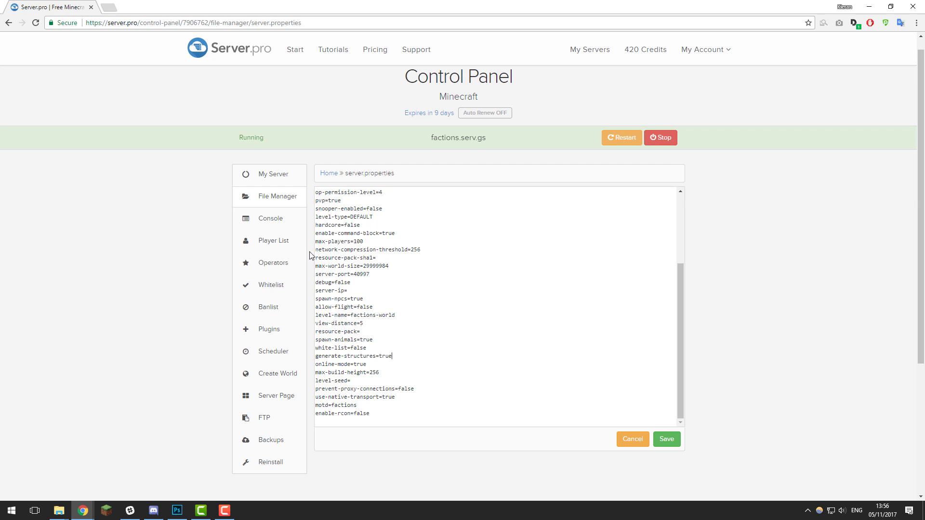
# Step: Raise network-compression-threshold from 256 to 512, save server.properties, and open bukkit.yml
pyautogui.moveTo(314, 249); pyautogui.dragTo(422, 247)
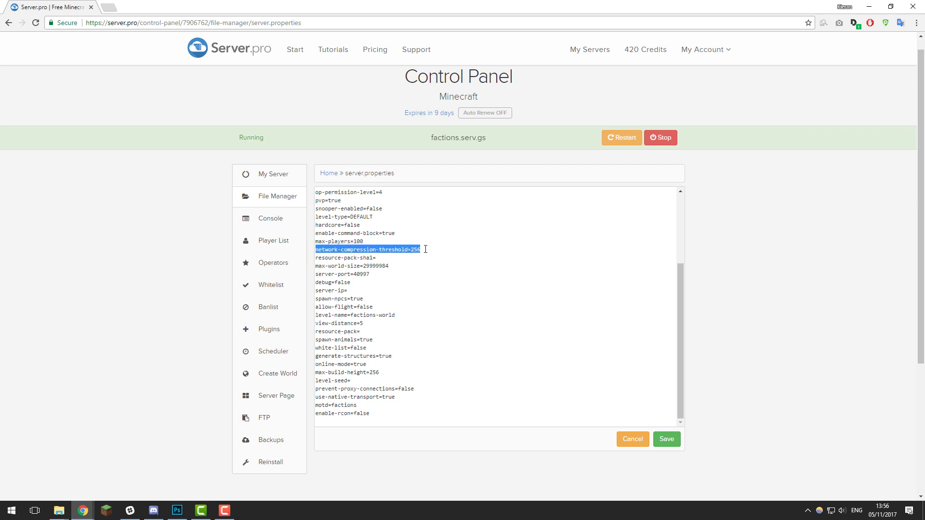
pyautogui.click(426, 251)
pyautogui.press('BackSpace')
pyautogui.press('BackSpace')
pyautogui.press('BackSpace')
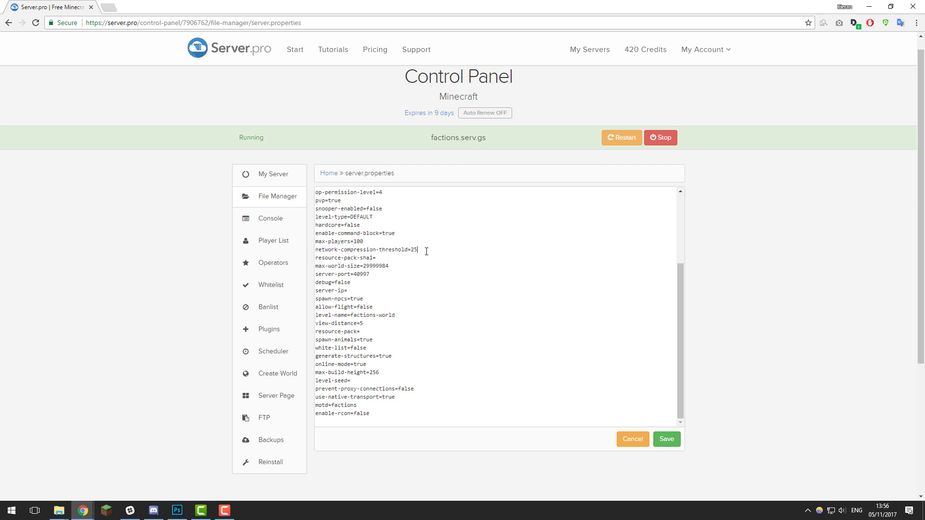
pyautogui.write('512')
pyautogui.scroll(2, 479, 330)
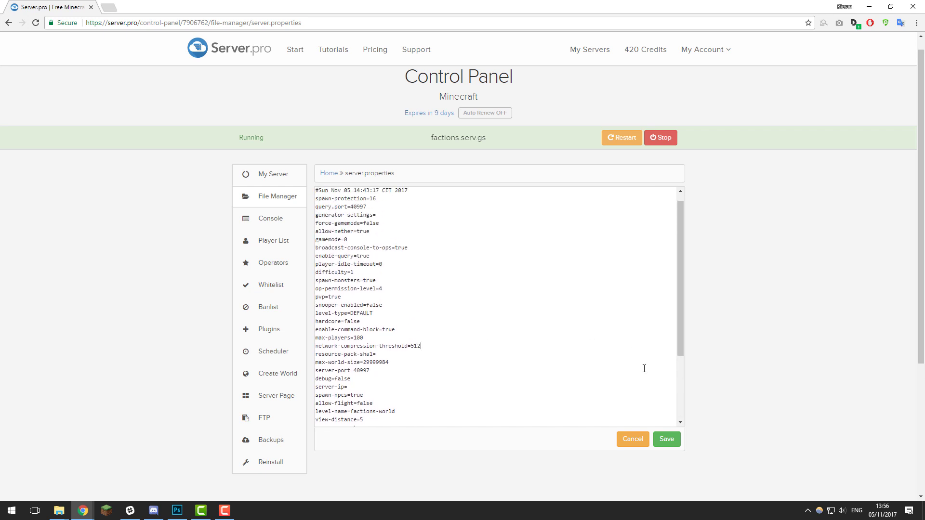
pyautogui.click(666, 439)
pyautogui.scroll(-3, 554, 297)
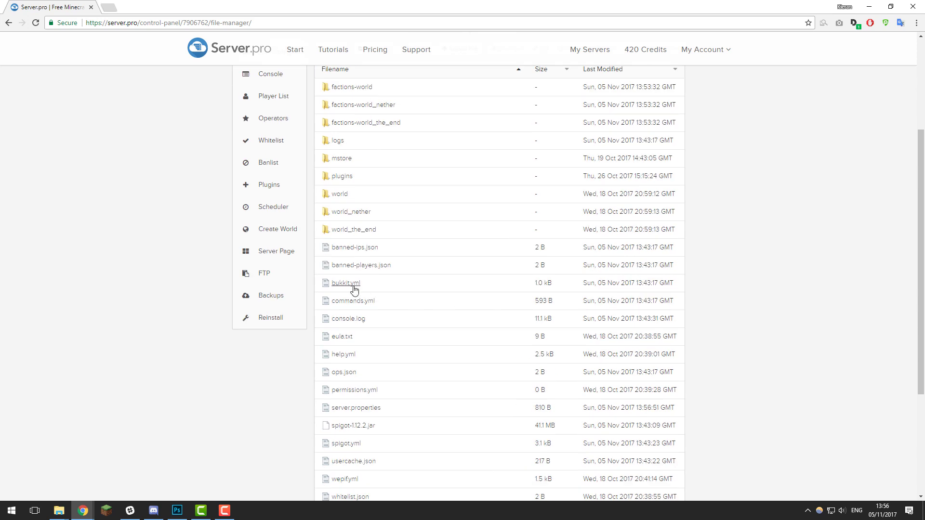
pyautogui.click(346, 283)
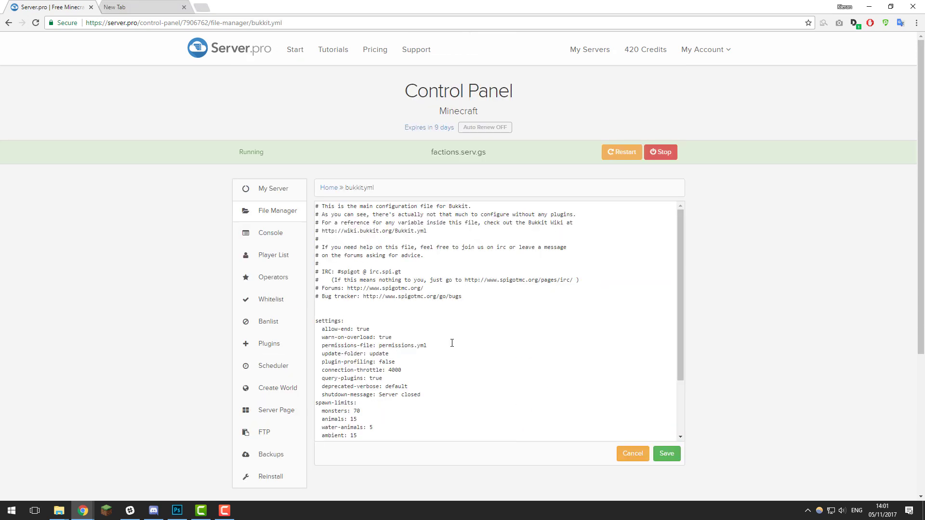
# Step: Edit bukkit.yml's spawn-limits, setting monsters to 50 and ambient to 4
pyautogui.scroll(-1, 433, 357)
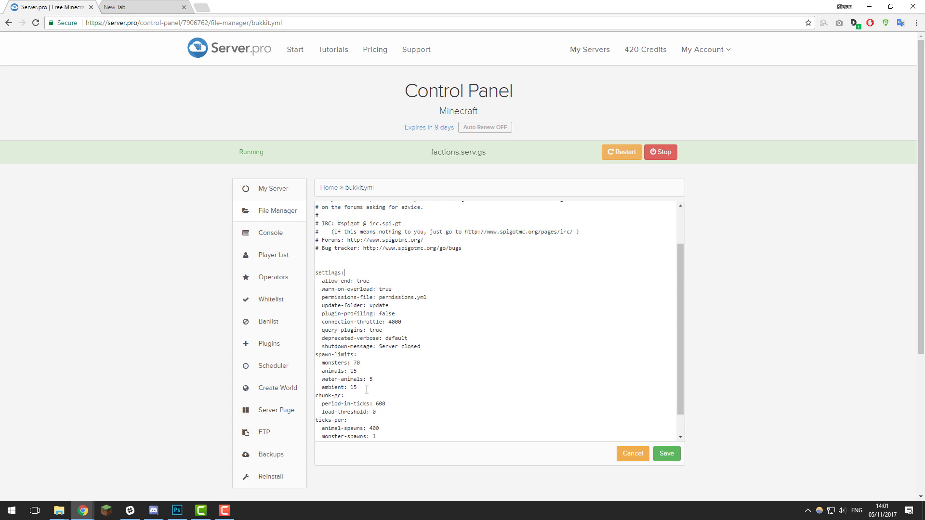
pyautogui.moveTo(367, 387); pyautogui.dragTo(314, 363)
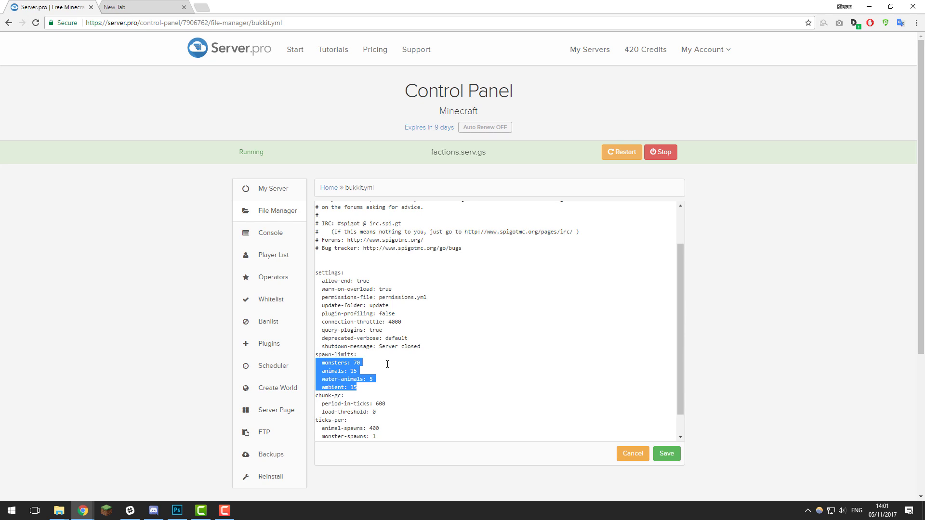
pyautogui.click(387, 365)
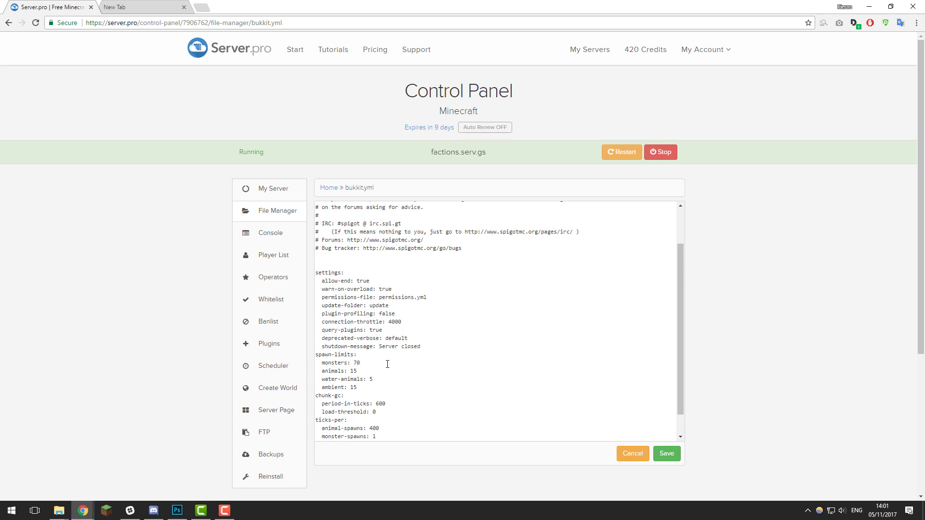
pyautogui.press('BackSpace')
pyautogui.press('BackSpace')
pyautogui.write('50')
pyautogui.write('0')
pyautogui.write('3')
pyautogui.press('BackSpace')
pyautogui.write('4')
pyautogui.press('BackSpace')
pyautogui.press('BackSpace')
pyautogui.write('60')
pyautogui.press('BackSpace')
pyautogui.press('BackSpace')
pyautogui.write('50')
pyautogui.press('F10')
# Step: Set the chunk-gc period-in-ticks value to 300 and save bukkit.yml
pyautogui.moveTo(390, 409); pyautogui.dragTo(306, 399)
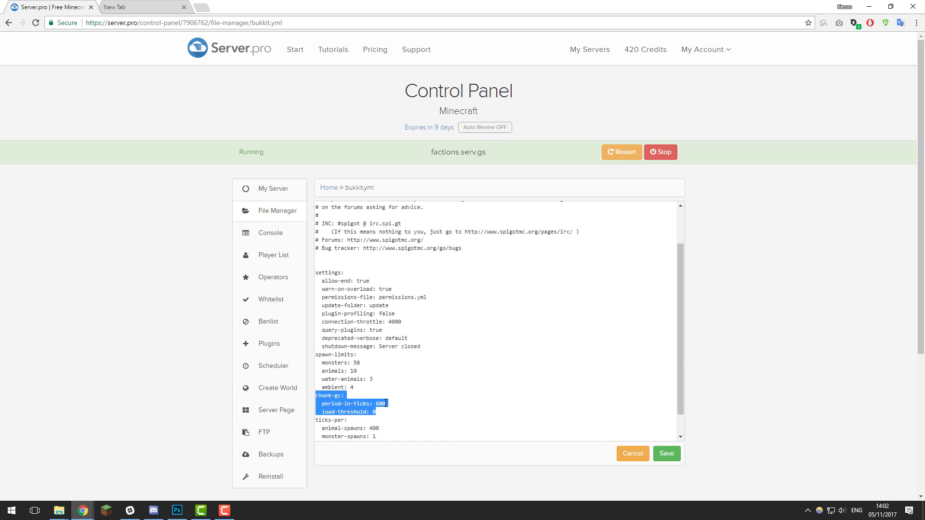
pyautogui.click(380, 404)
pyautogui.write('3')
pyautogui.write('300')
pyautogui.scroll(-1, 386, 408)
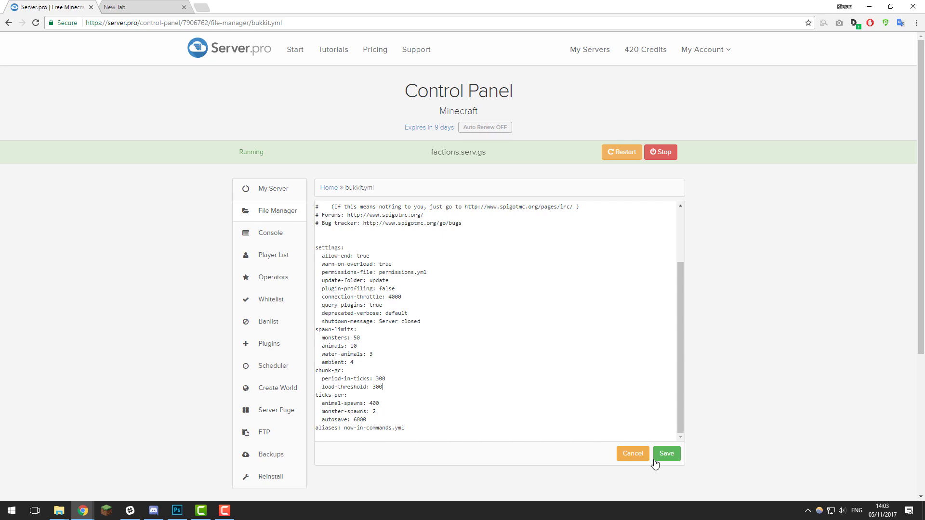
pyautogui.click(672, 458)
pyautogui.scroll(-5, 549, 335)
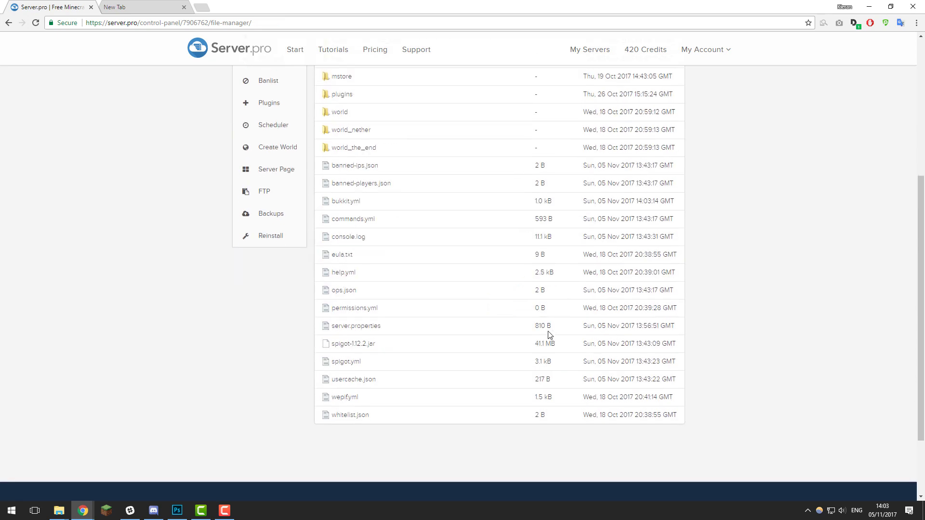
# Step: Open spigot.yml and set the whitelist kick message to 'The server is in maintenance mode!'
pyautogui.click(357, 365)
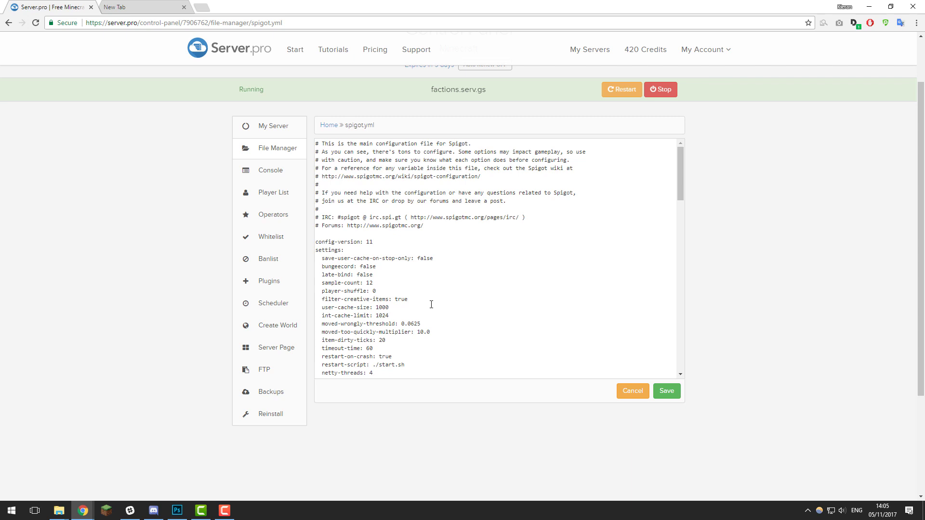
pyautogui.scroll(-10, 431, 303)
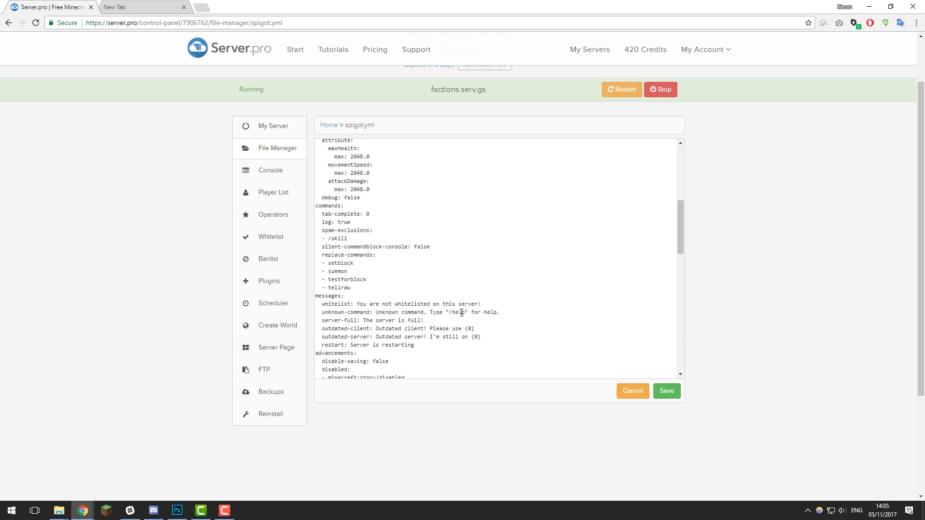
pyautogui.moveTo(493, 302); pyautogui.dragTo(356, 305)
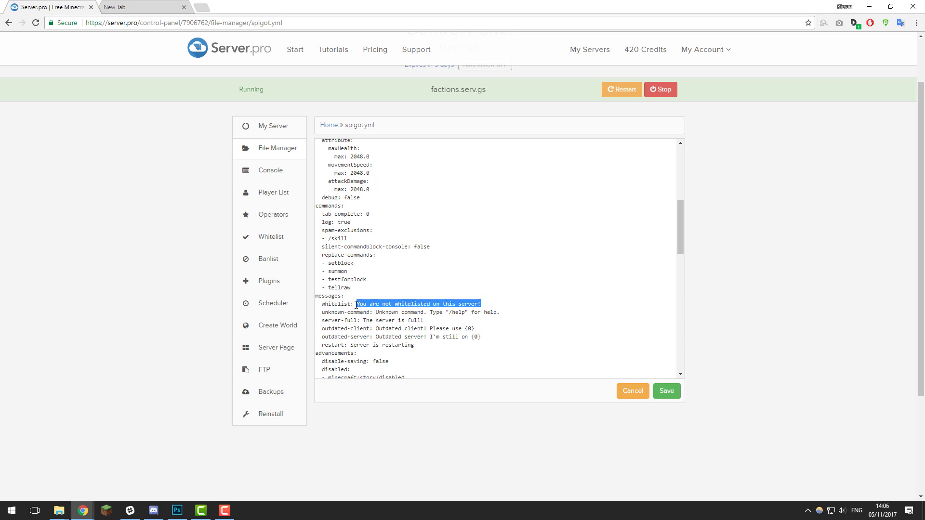
pyautogui.write('The server i')
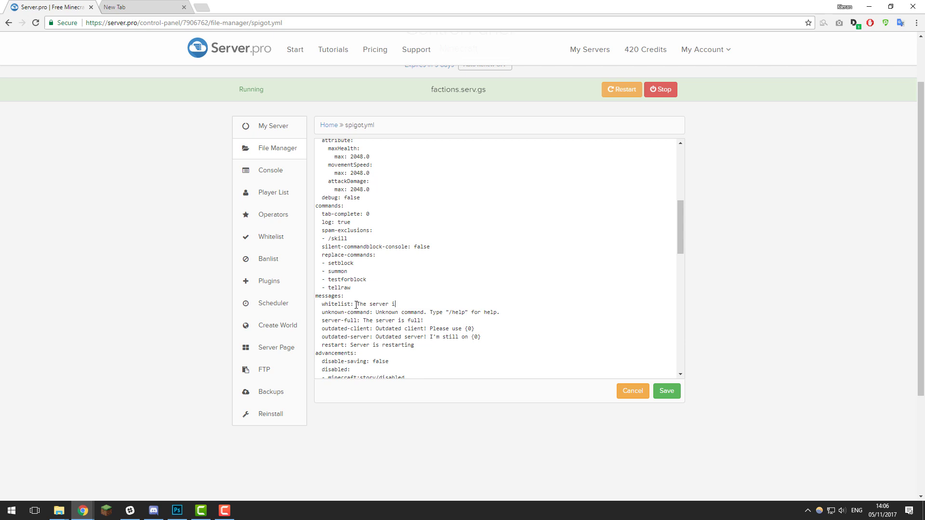
pyautogui.write('s in maintenance mode!')
# Step: Replace the unknown-command message with 'This is not a valid command, contact a staff member if you think theres a problem'
pyautogui.moveTo(512, 314); pyautogui.dragTo(377, 314)
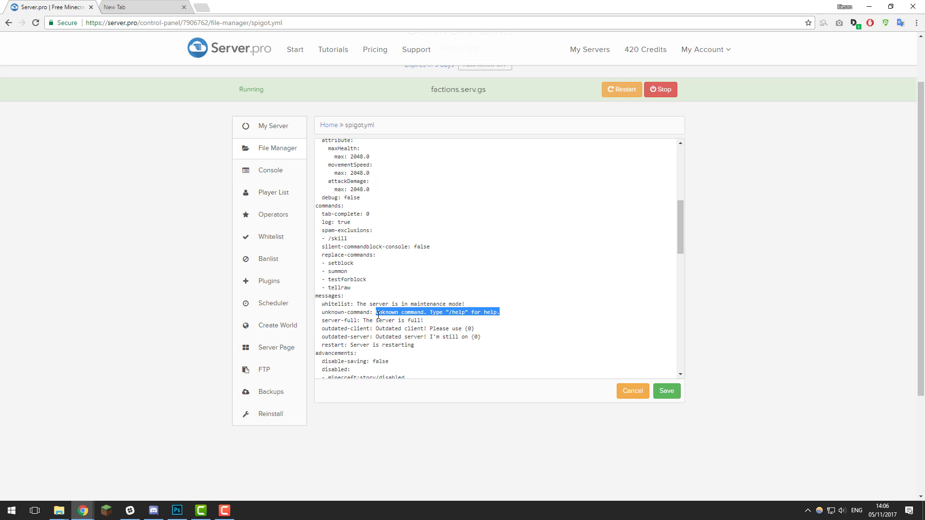
pyautogui.write('This is ')
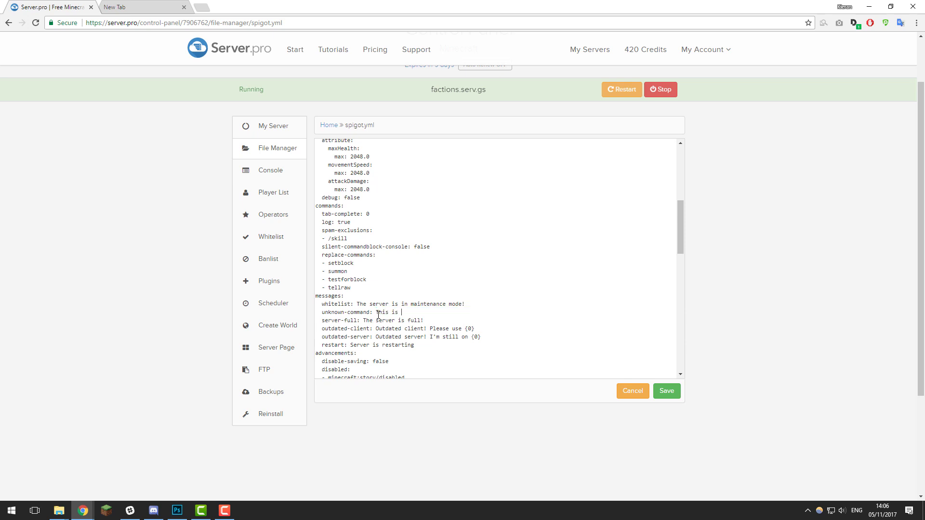
pyautogui.write('not a valid command, contactr aa staff mmember')
pyautogui.press('BackSpace')
pyautogui.press('BackSpace')
pyautogui.press('BackSpace')
pyautogui.press('BackSpace')
pyautogui.press('BackSpace')
pyautogui.press('BackSpace')
pyautogui.write('ember if')
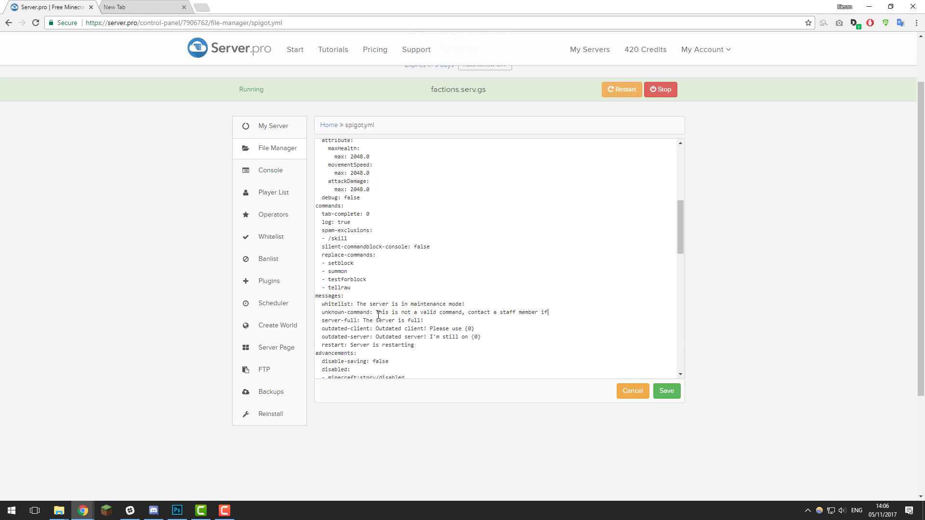
pyautogui.write(' you think theres  a problem!')
# Step: Lower mob-spawn-range from 4 to 3
pyautogui.scroll(-1, 400, 333)
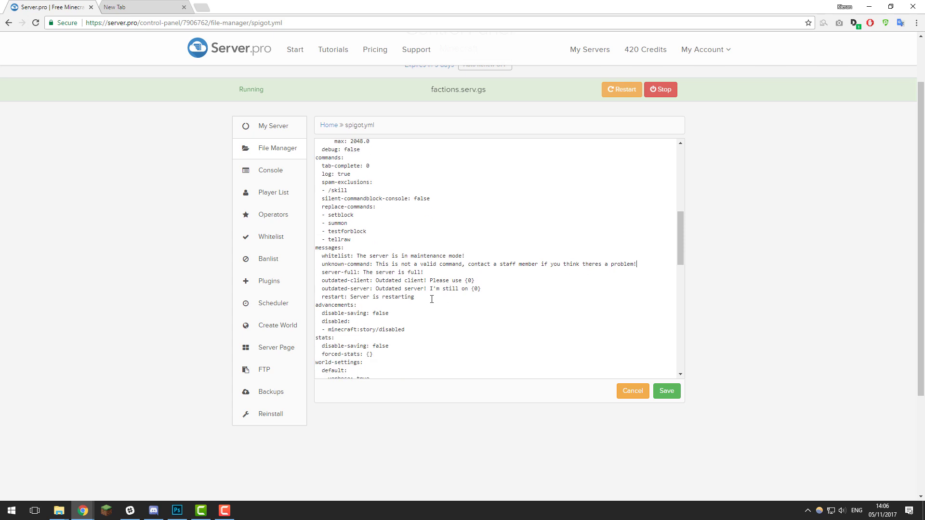
pyautogui.scroll(-2, 411, 288)
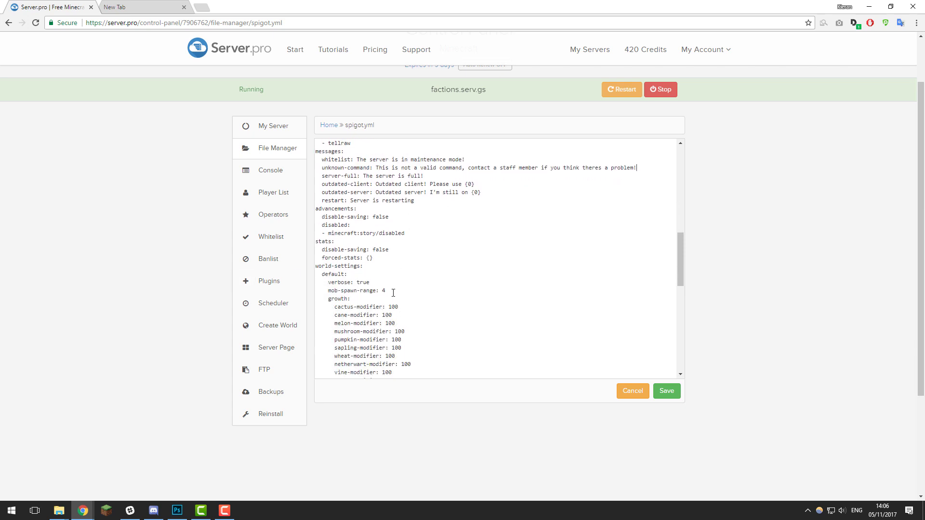
pyautogui.click(387, 291)
pyautogui.press('BackSpace')
pyautogui.write('3')
# Step: Set entity-activation-range animals to 6 and monsters to 16
pyautogui.scroll(-2, 411, 295)
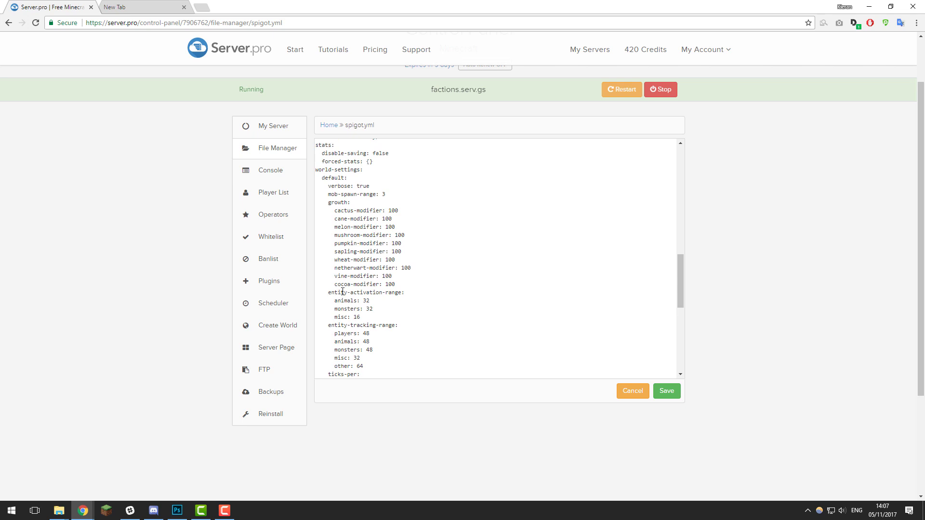
pyautogui.click(379, 303)
pyautogui.press('BackSpace')
pyautogui.press('BackSpace')
pyautogui.write('5')
pyautogui.press('BackSpace')
pyautogui.write('6')
pyautogui.click(374, 309)
pyautogui.press('BackSpace')
pyautogui.press('BackSpace')
pyautogui.write('16')
# Step: Raise the hopper-transfer and hopper-check tick values
pyautogui.scroll(-2, 375, 313)
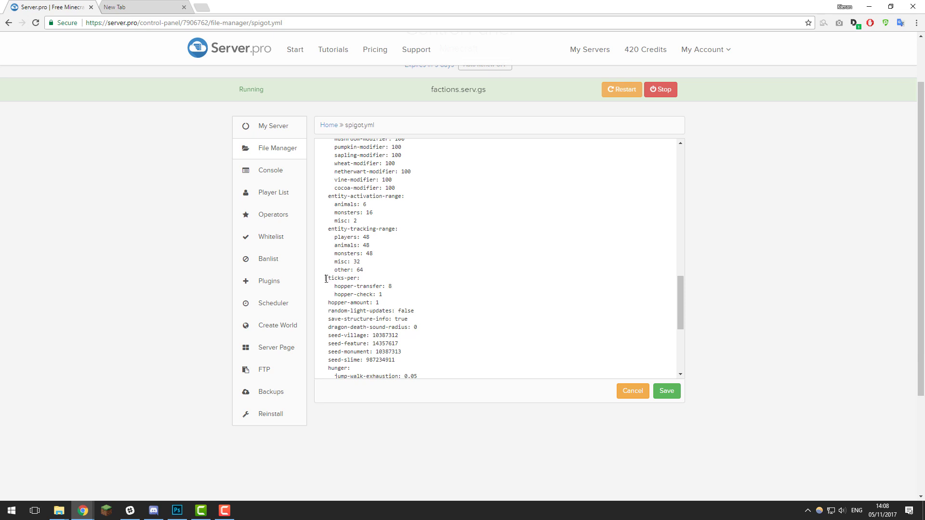
pyautogui.moveTo(324, 276); pyautogui.dragTo(380, 303)
pyautogui.click(406, 284)
pyautogui.write('4')
pyautogui.click(395, 293)
pyautogui.write('4')
# Step: Set merge-radius item to 3.5 and exp to 6.0, then save spigot.yml
pyautogui.scroll(-1, 419, 237)
pyautogui.scroll(-3, 418, 238)
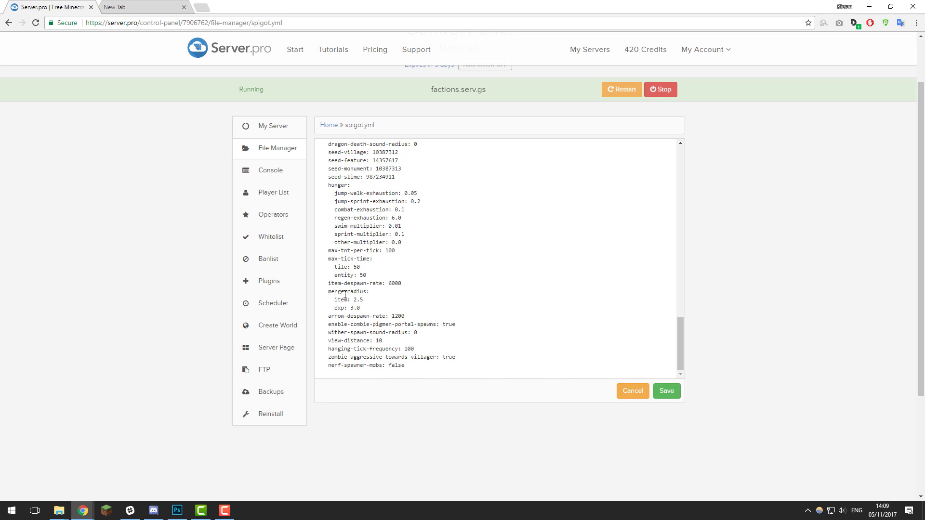
pyautogui.moveTo(362, 300)
pyautogui.mouseDown()
pyautogui.moveTo(316, 301)
pyautogui.moveTo(354, 300)
pyautogui.mouseUp()
pyautogui.write('3.5')
pyautogui.press('Down')
pyautogui.press('Left')
pyautogui.press('Left')
pyautogui.press('BackSpace')
pyautogui.write('6')
pyautogui.click(667, 391)
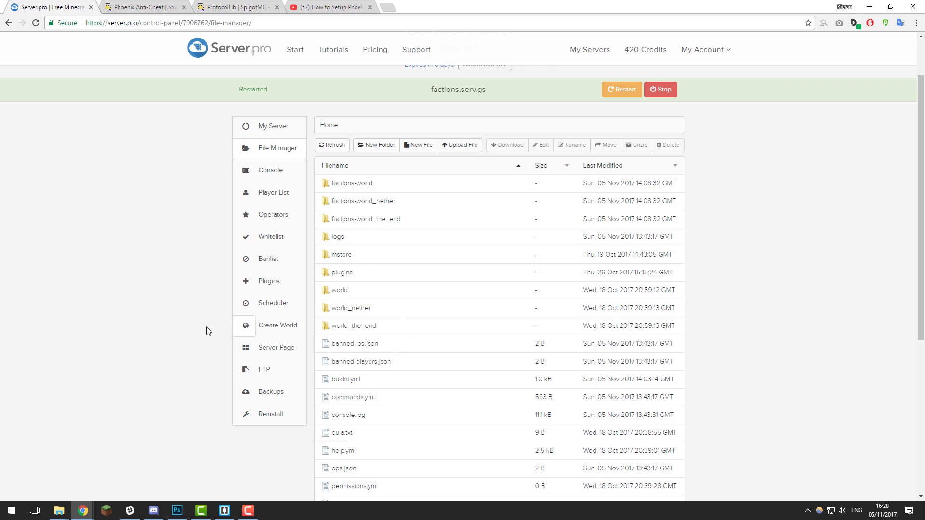
pyautogui.click(175, 6)
# Step: Download the Phoenix Anti-Cheat jar (PAC.jar) to Downloads
pyautogui.scroll(8, 324, 289)
pyautogui.scroll(1, 329, 310)
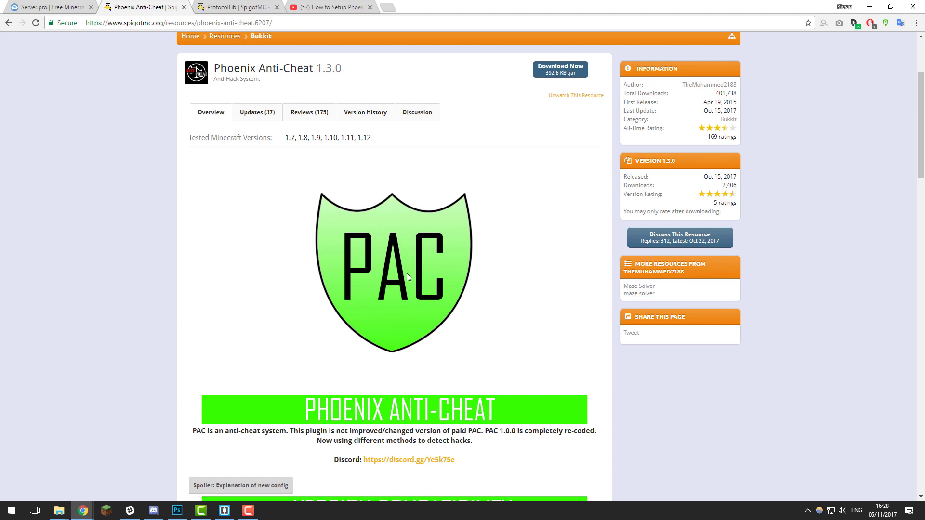
pyautogui.click(342, 7)
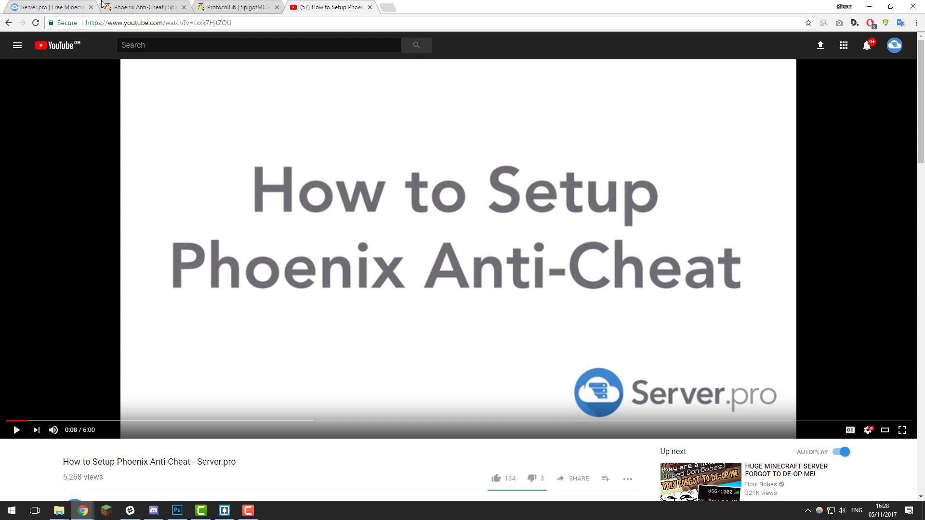
pyautogui.click(131, 6)
pyautogui.click(563, 70)
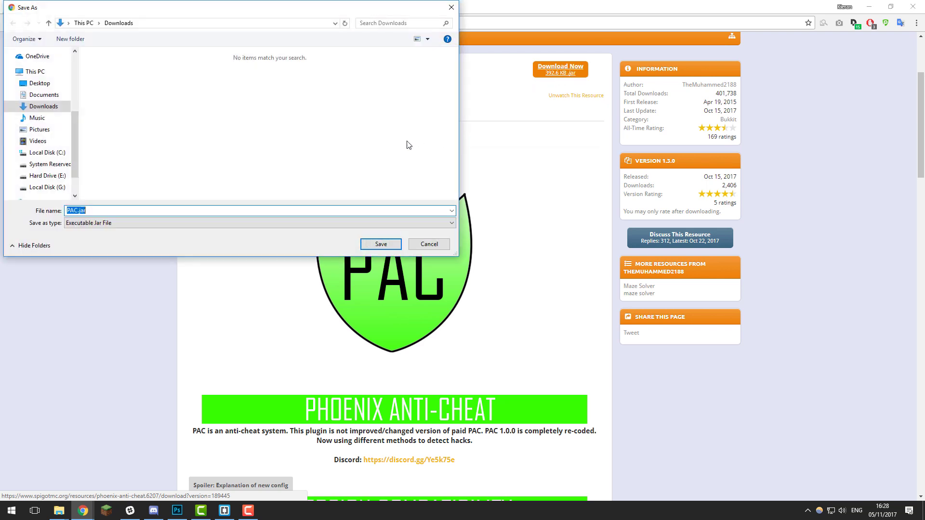
pyautogui.click(380, 244)
# Step: Download ProtocolLib.jar to Downloads and return to the server's file manager
pyautogui.scroll(-5, 198, 275)
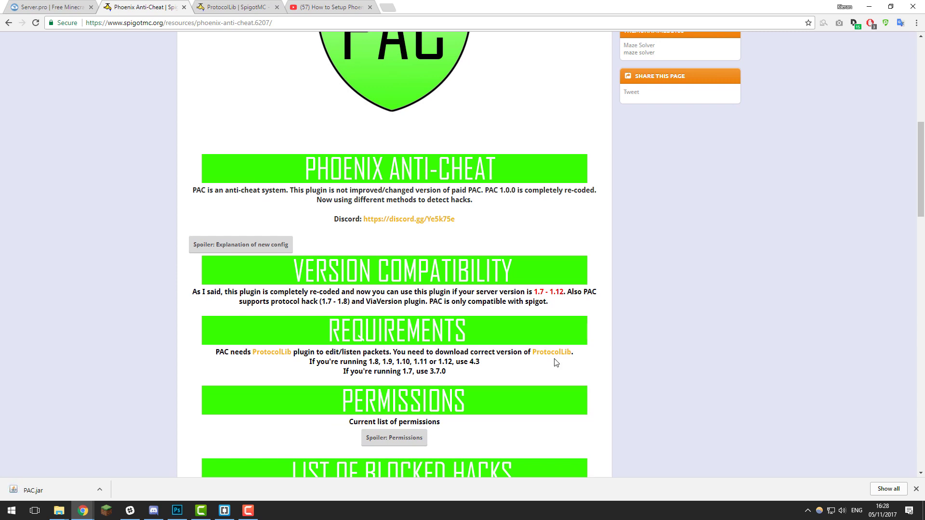
pyautogui.click(252, 6)
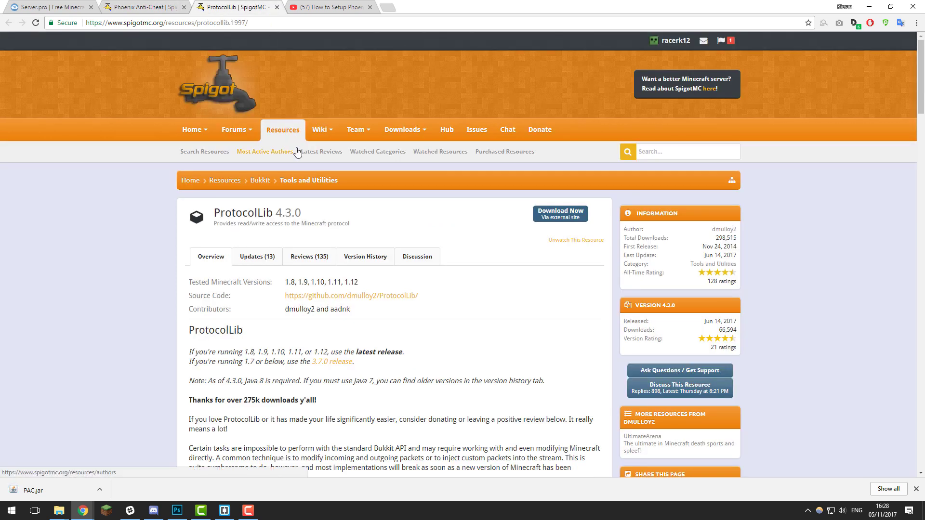
pyautogui.click(558, 214)
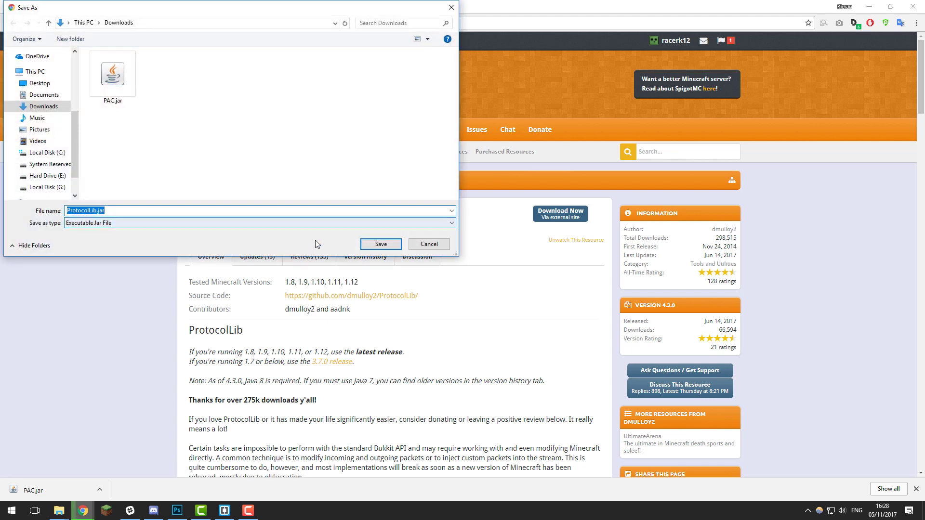
pyautogui.click(383, 249)
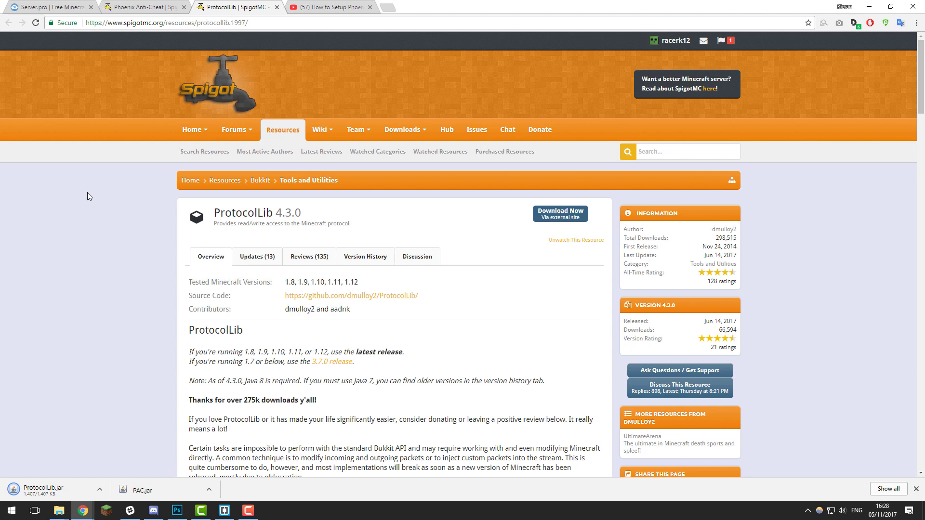
pyautogui.click(53, 7)
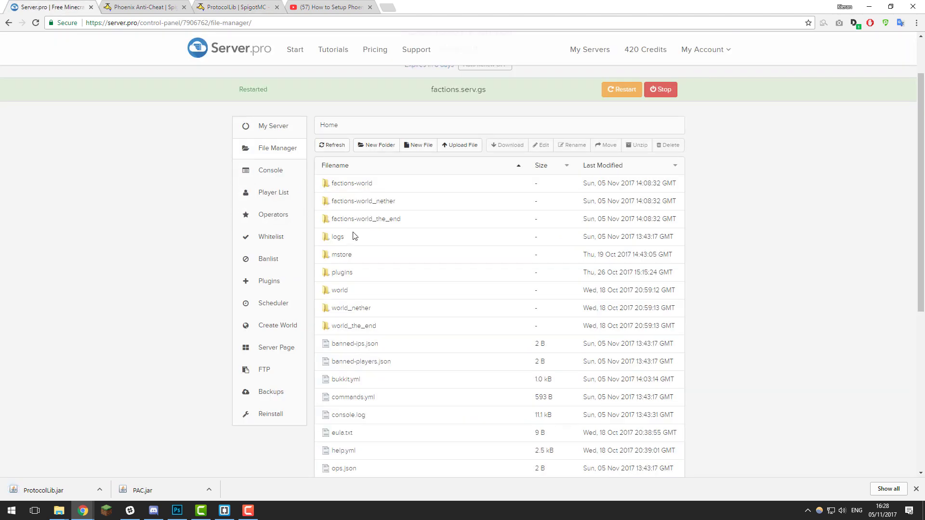
# Step: Upload PAC.jar from the computer into the plugins folder
pyautogui.click(342, 272)
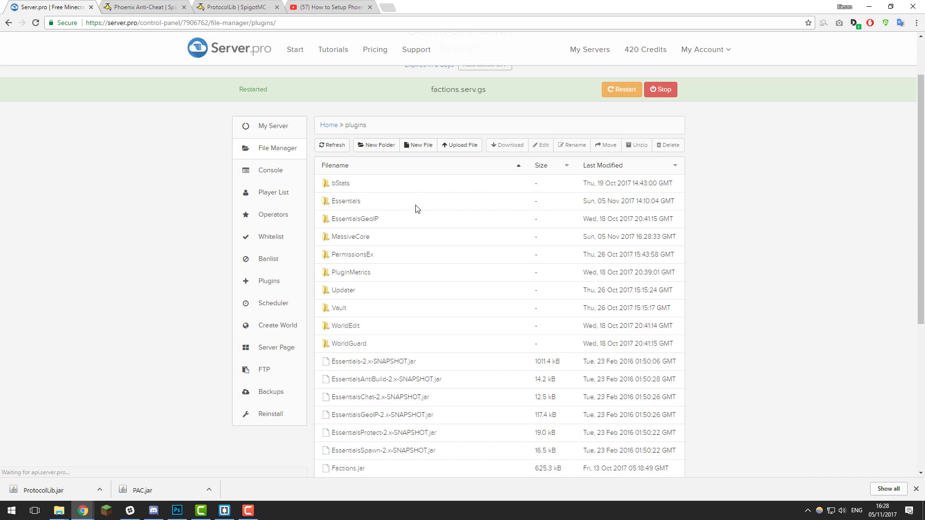
pyautogui.click(462, 146)
pyautogui.click(407, 151)
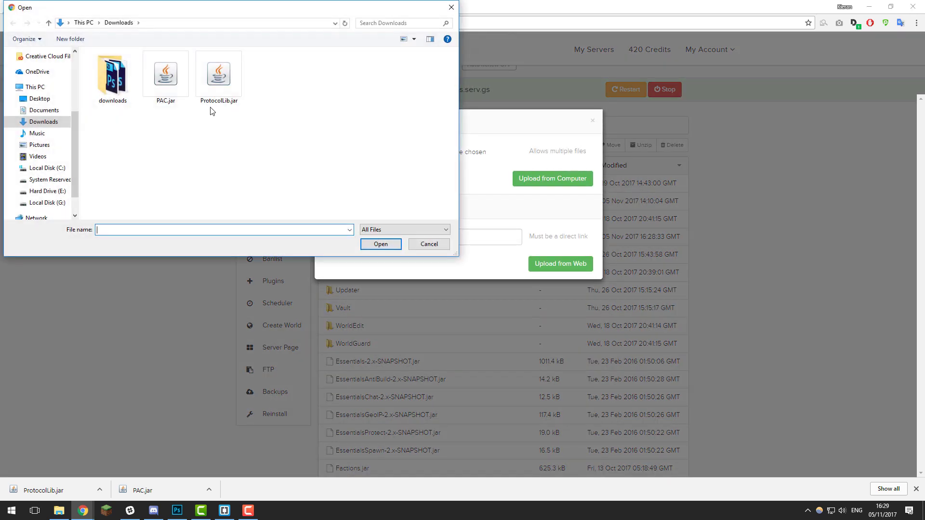
pyautogui.click(166, 77)
pyautogui.click(377, 244)
# Step: Upload ProtocolLib.jar into plugins and restart the server
pyautogui.click(553, 179)
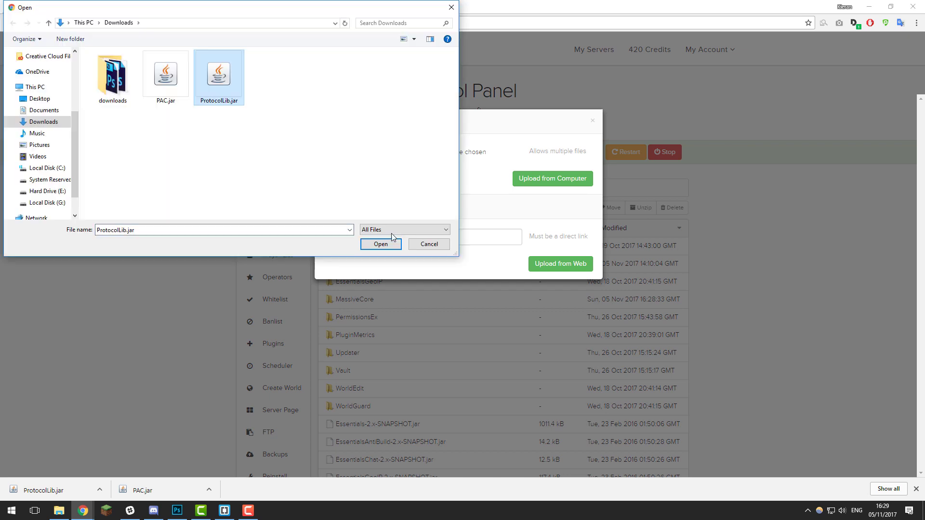
pyautogui.click(386, 244)
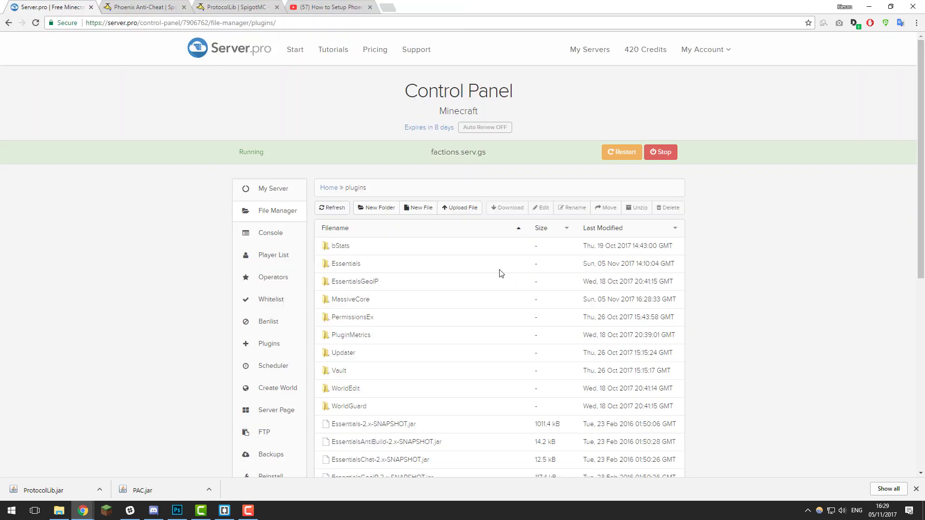
pyautogui.click(614, 152)
pyautogui.click(360, 5)
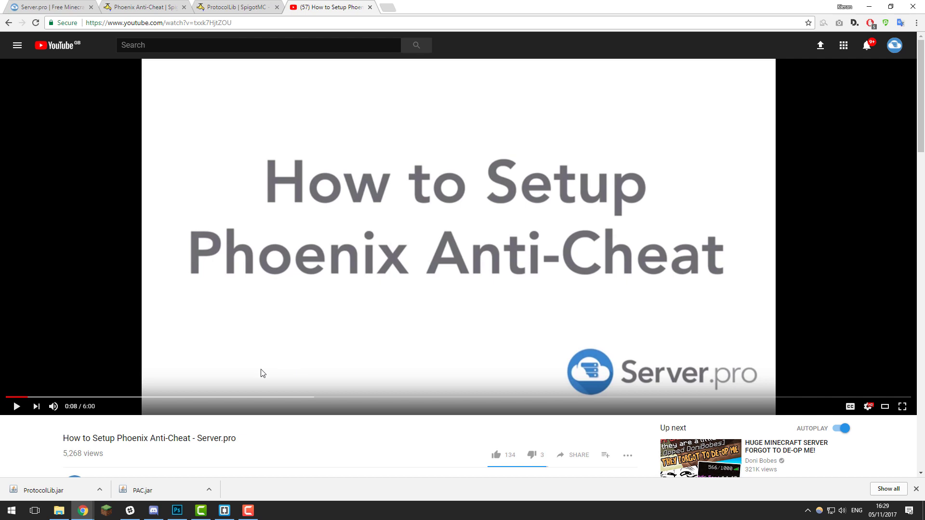
pyautogui.click(50, 6)
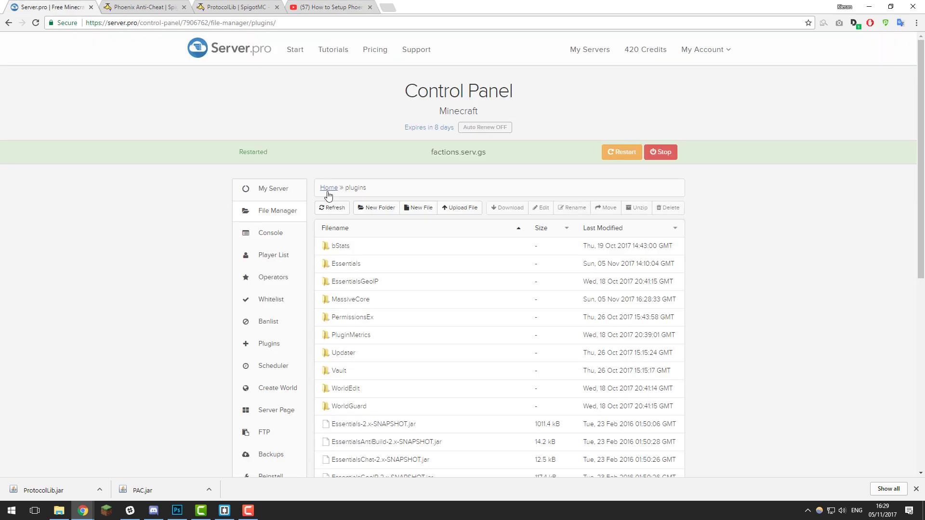